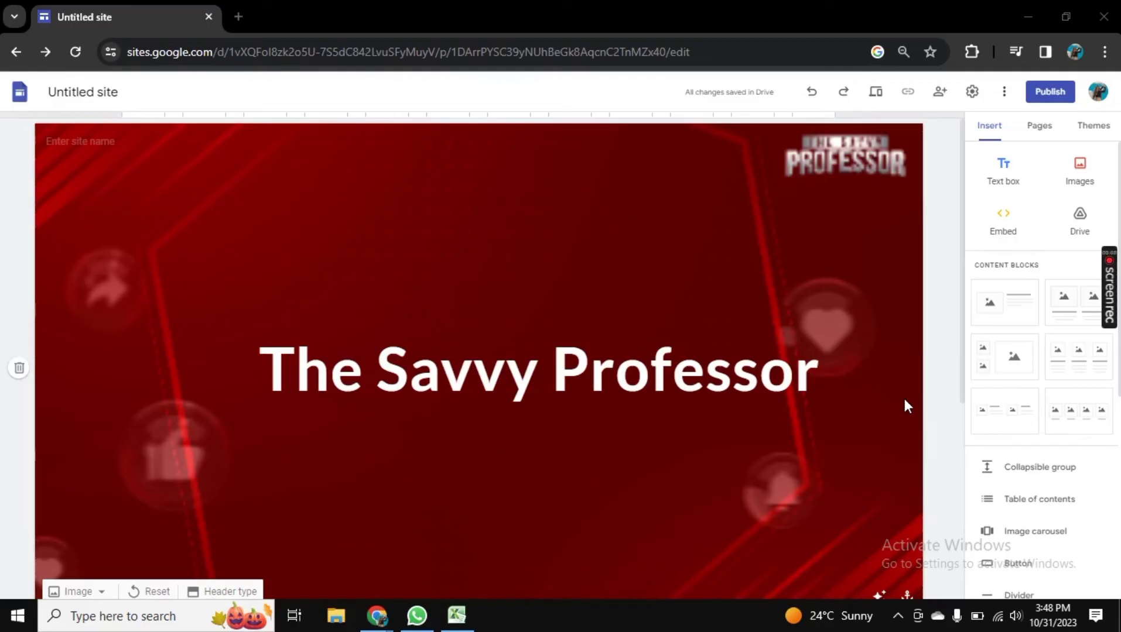
pyautogui.scroll(-3, 762, 348)
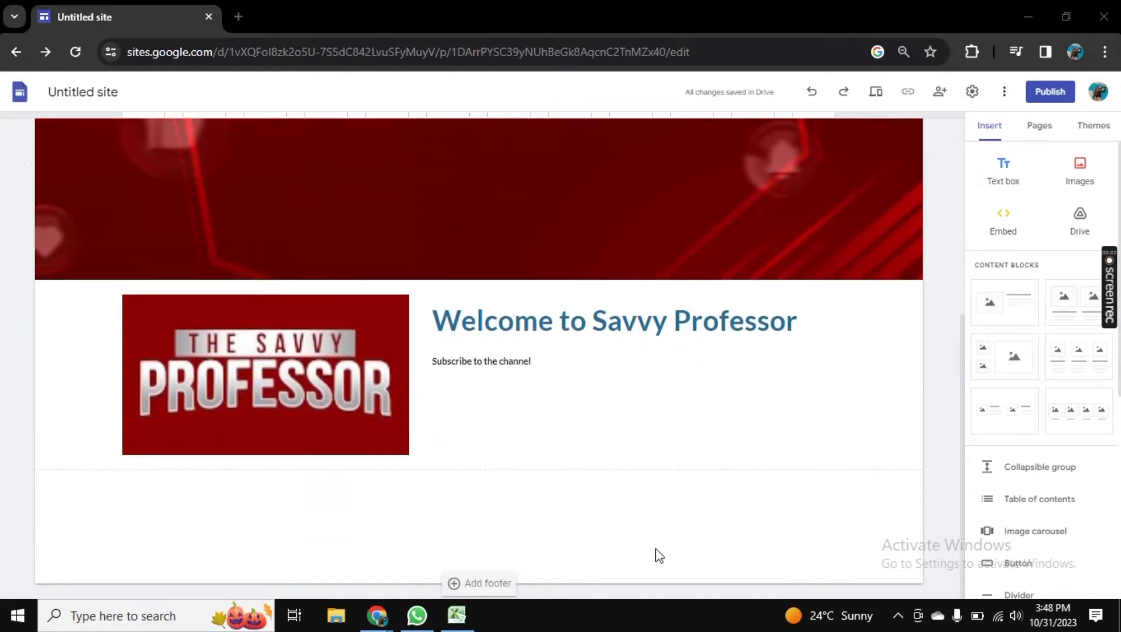
pyautogui.scroll(2, 583, 372)
pyautogui.scroll(2, 583, 372)
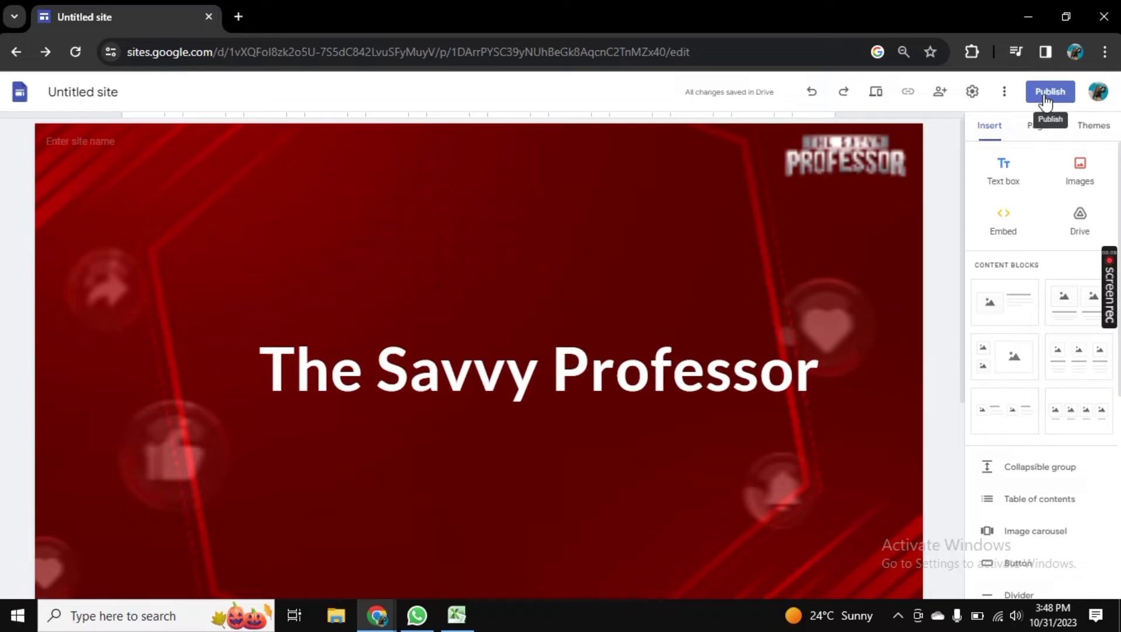
# Set the site's web address to thesavvyprofessorvideos and open the Who can view settings.
pyautogui.click(1045, 95)
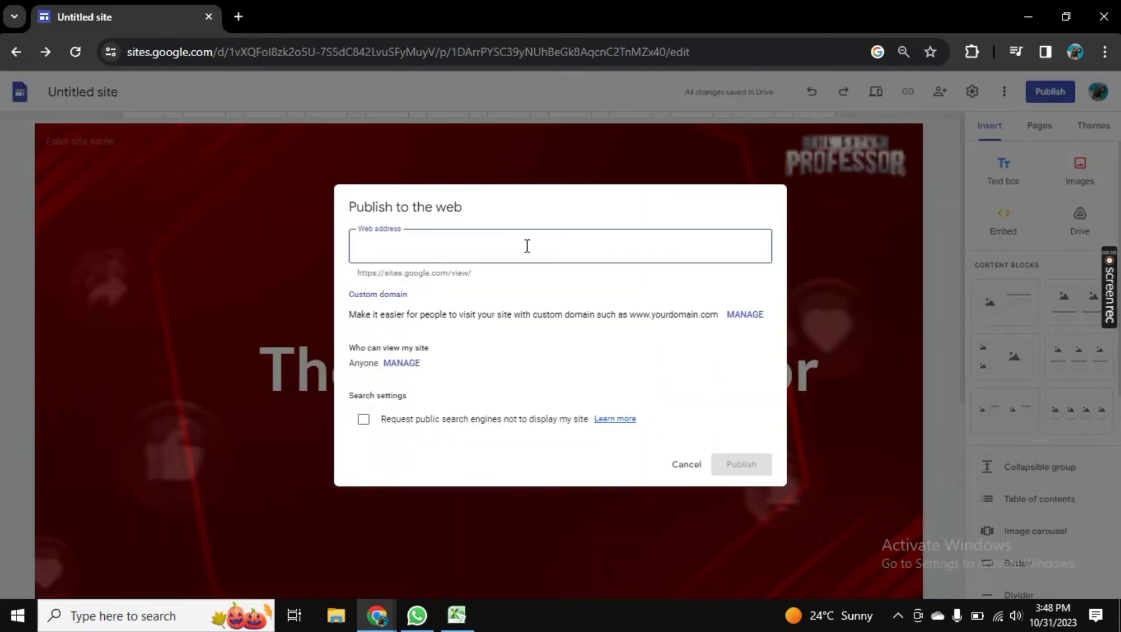
pyautogui.write('thesavv')
pyautogui.write('yprofessorvideos')
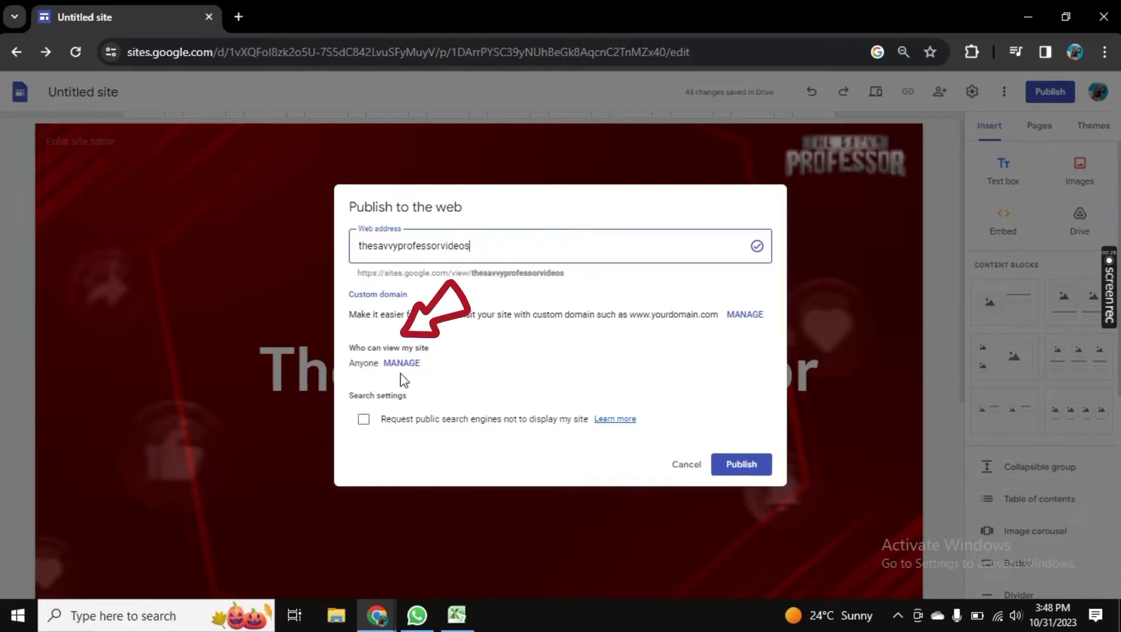
pyautogui.moveTo(355, 348); pyautogui.dragTo(406, 349)
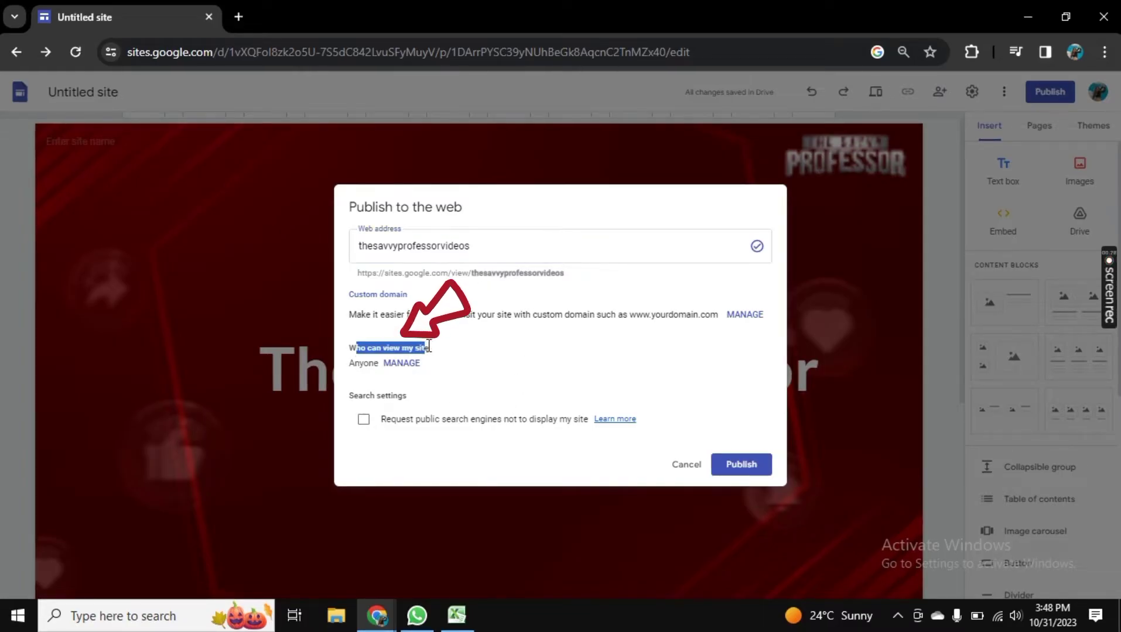
pyautogui.click(433, 352)
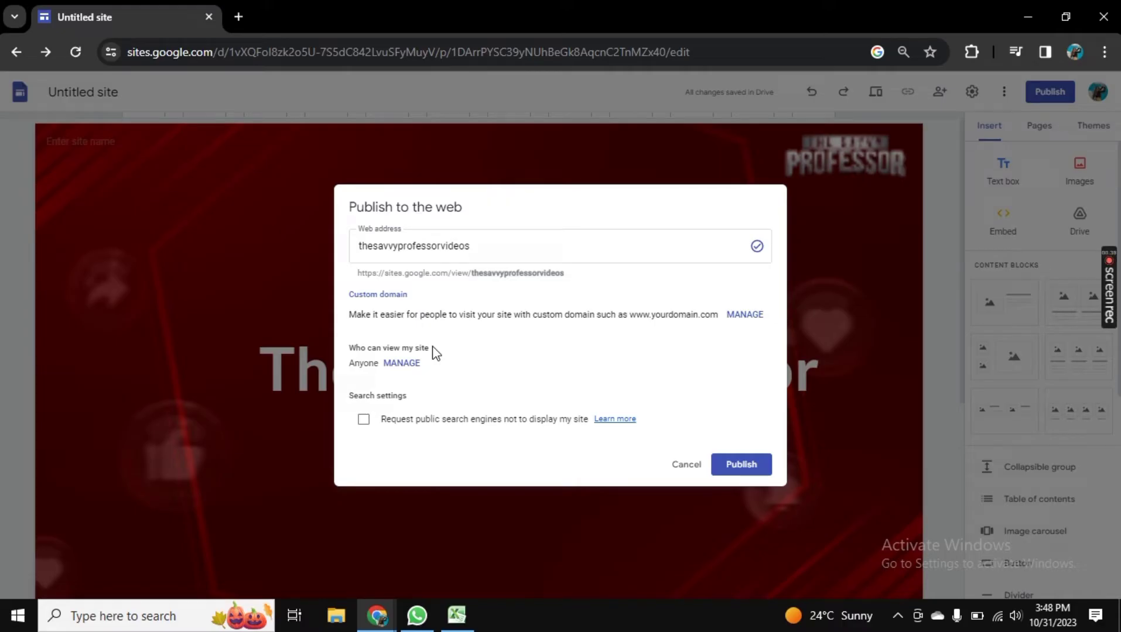
# Keep sharing as Draft Restricted and Published site Public.
pyautogui.click(414, 366)
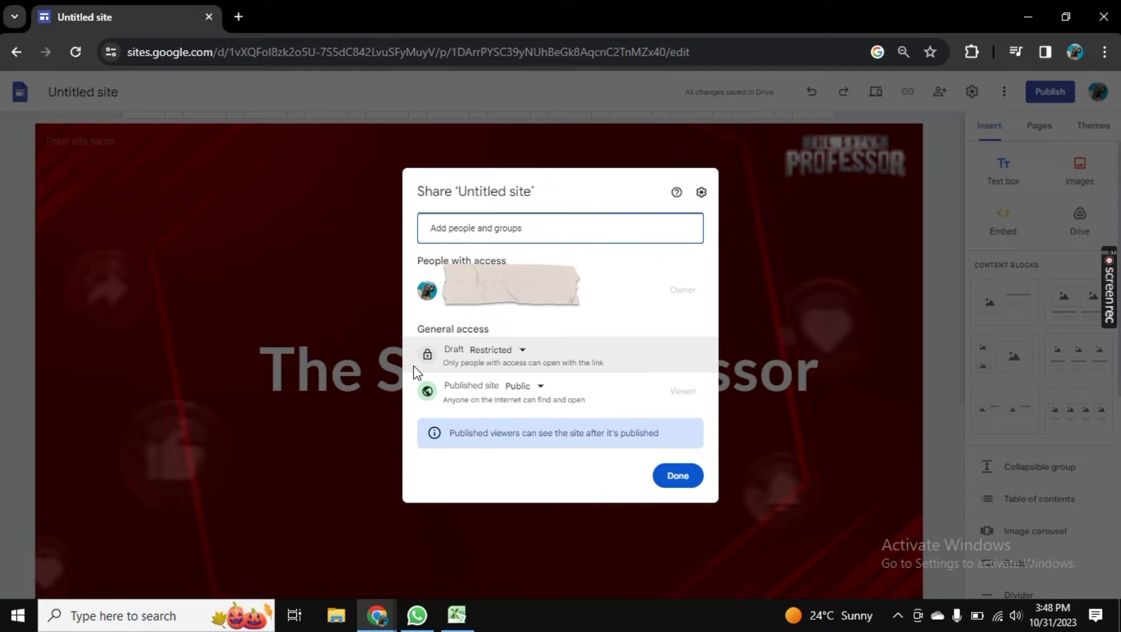
pyautogui.click(499, 351)
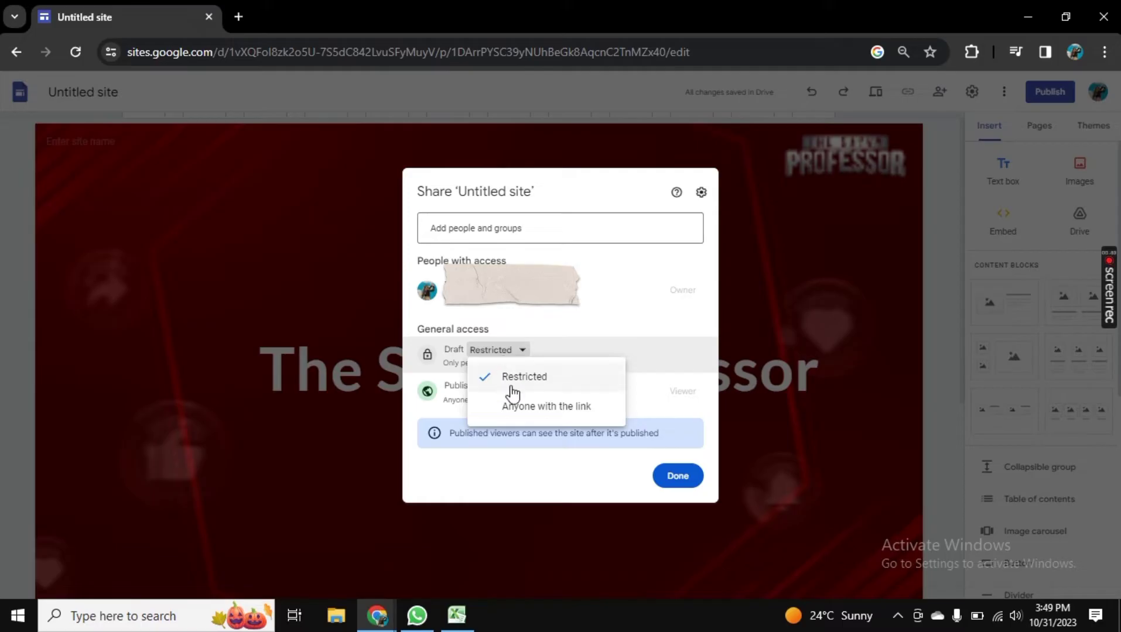
pyautogui.click(520, 383)
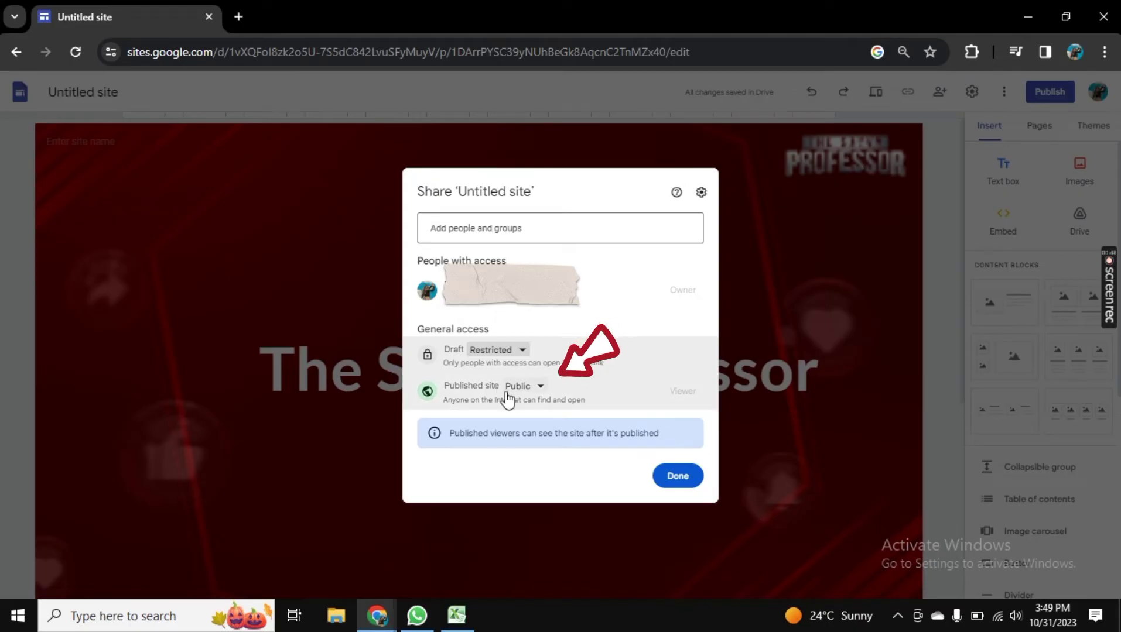
pyautogui.click(530, 388)
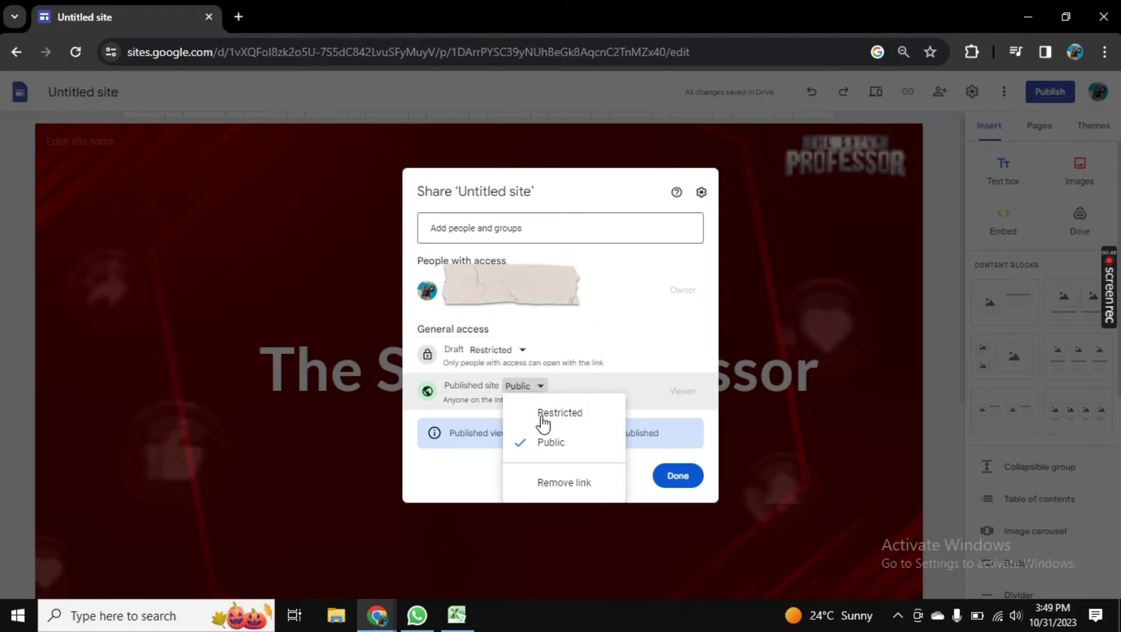
pyautogui.click(535, 454)
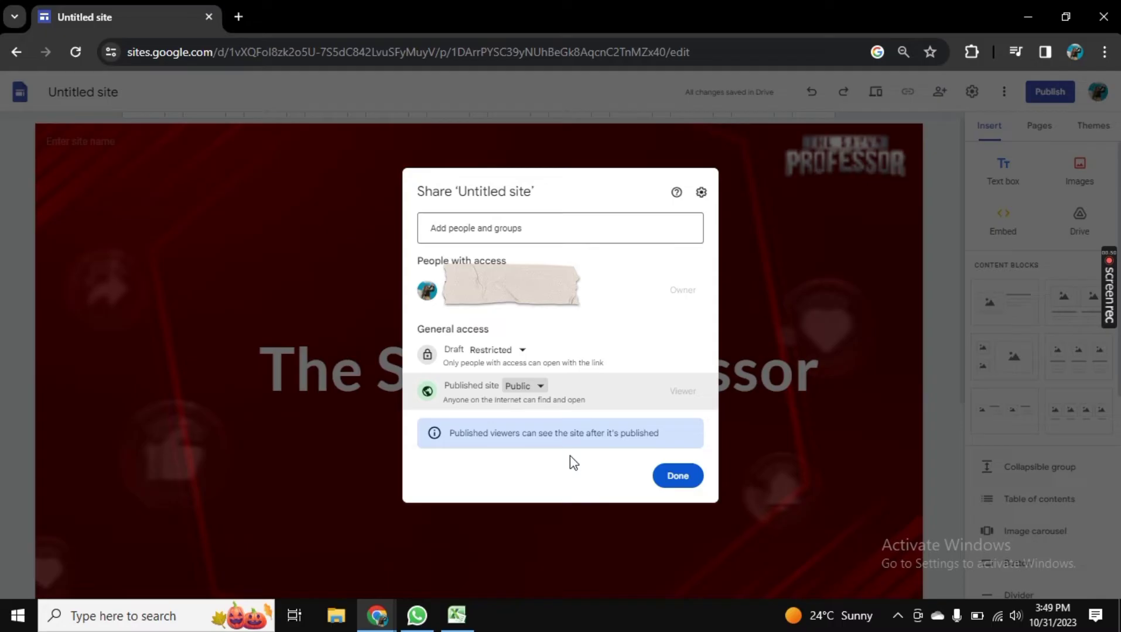
# Close sharing settings and publish The Savvy Professor at thesavvyprofessorvideos.
pyautogui.click(674, 478)
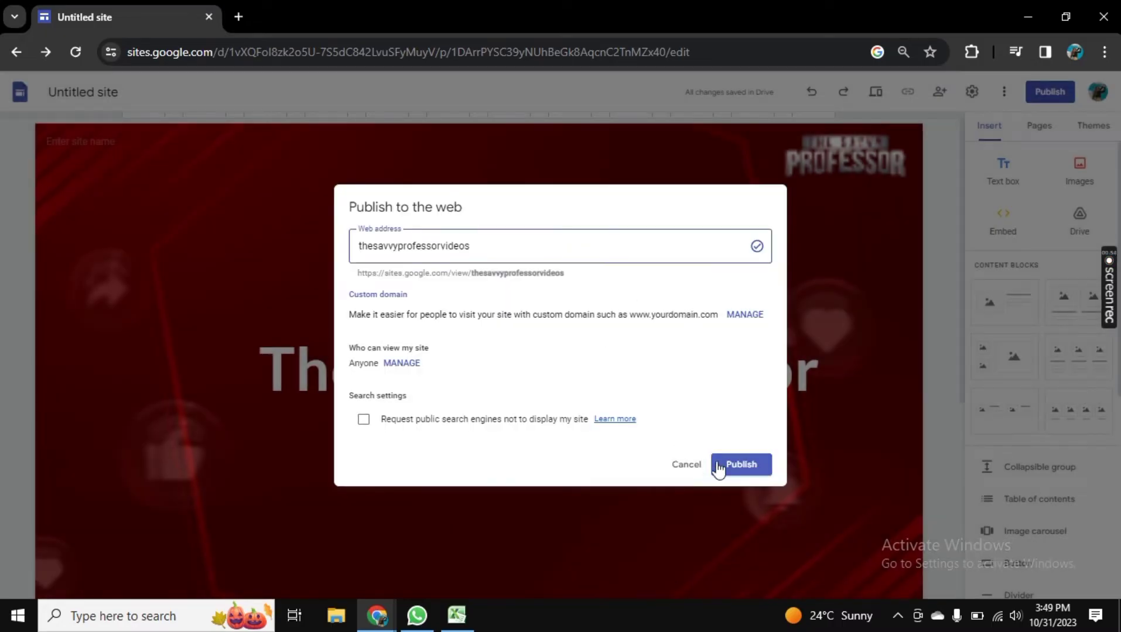
pyautogui.click(726, 466)
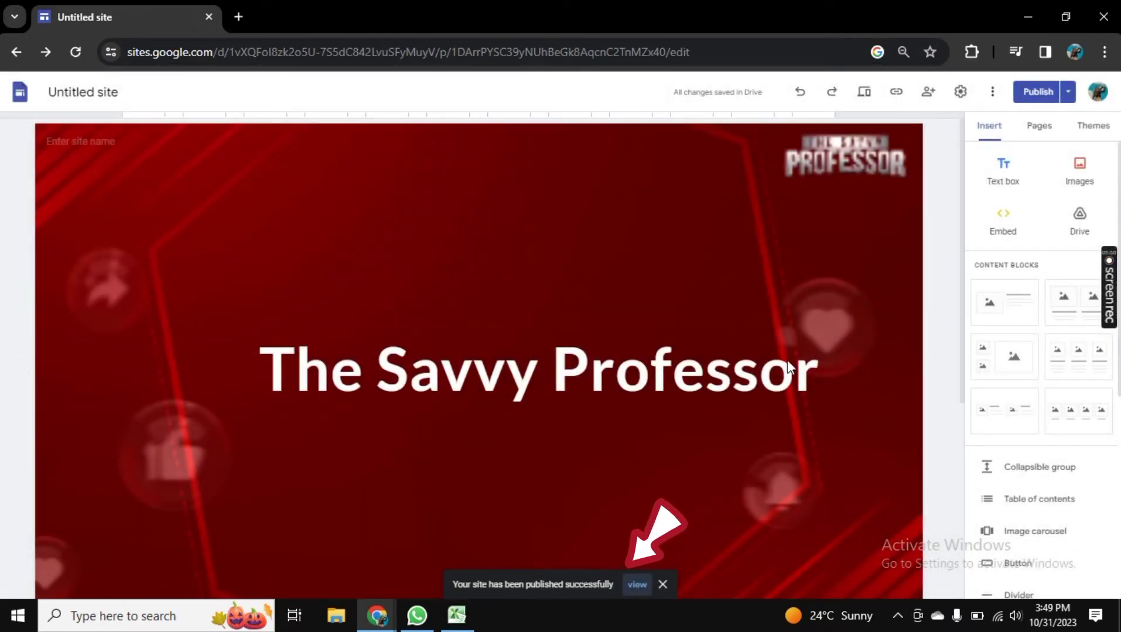
pyautogui.click(1070, 93)
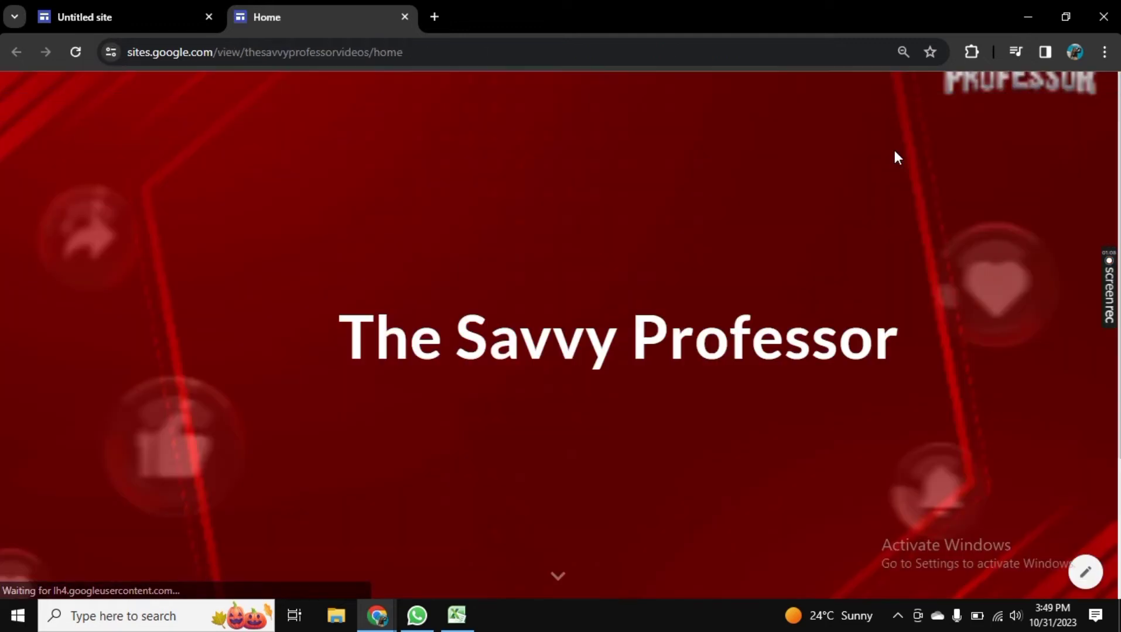
pyautogui.scroll(-2, 822, 298)
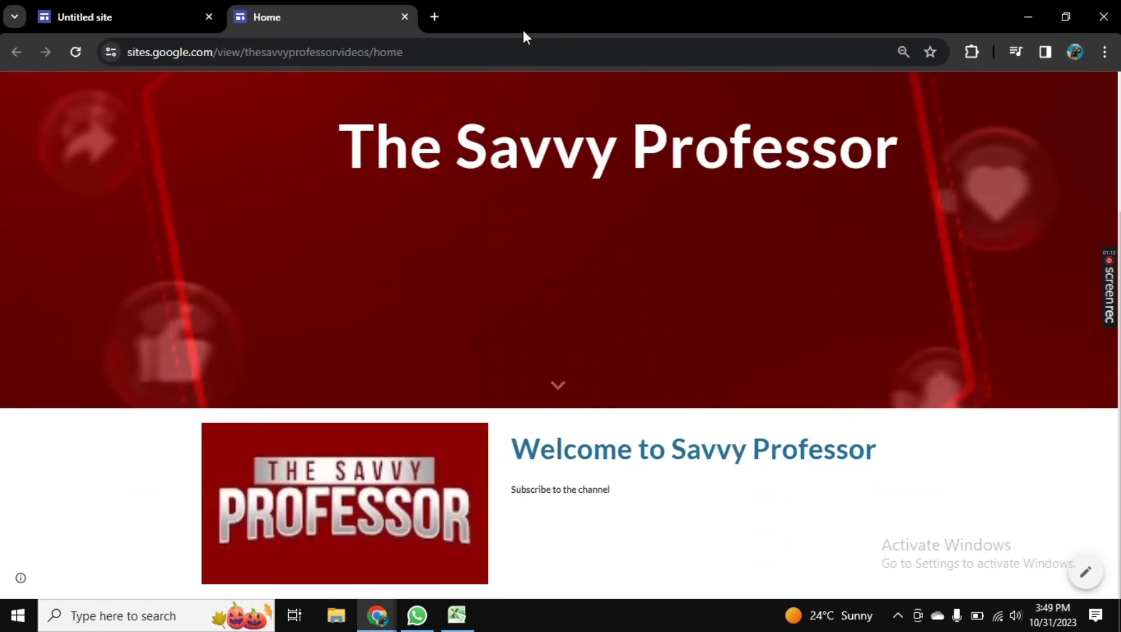
pyautogui.click(404, 17)
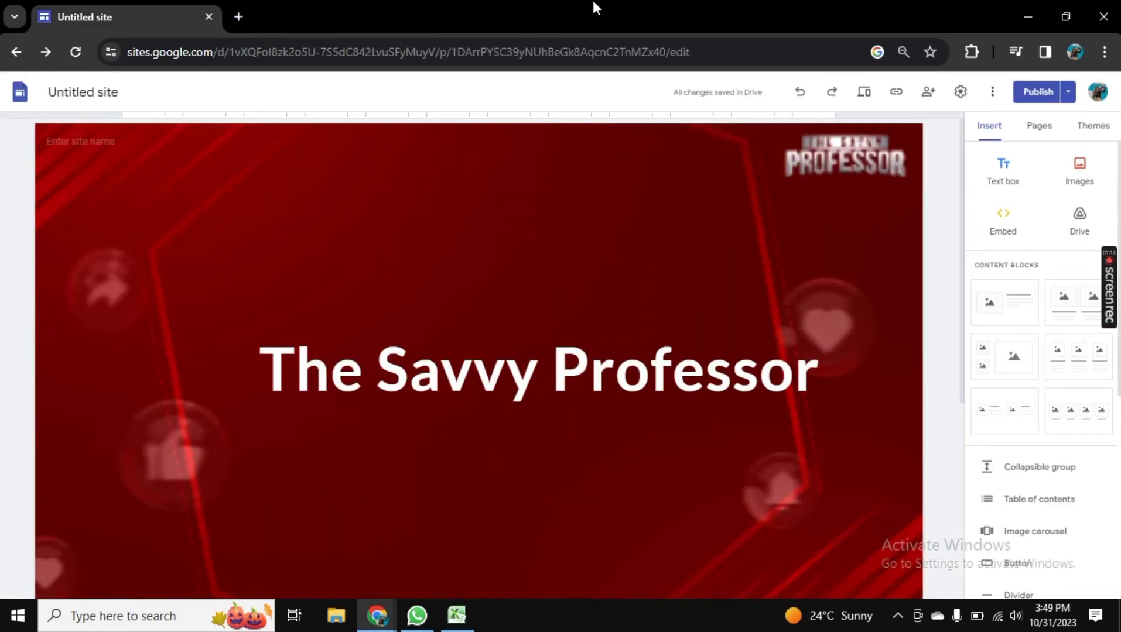
pyautogui.click(926, 92)
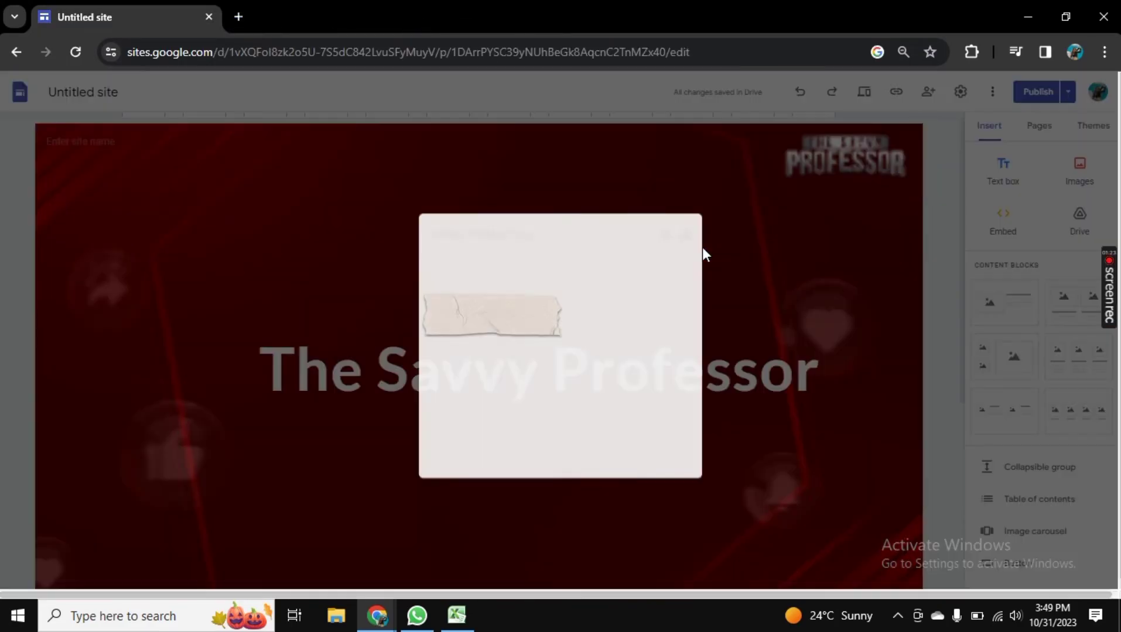
pyautogui.write('m')
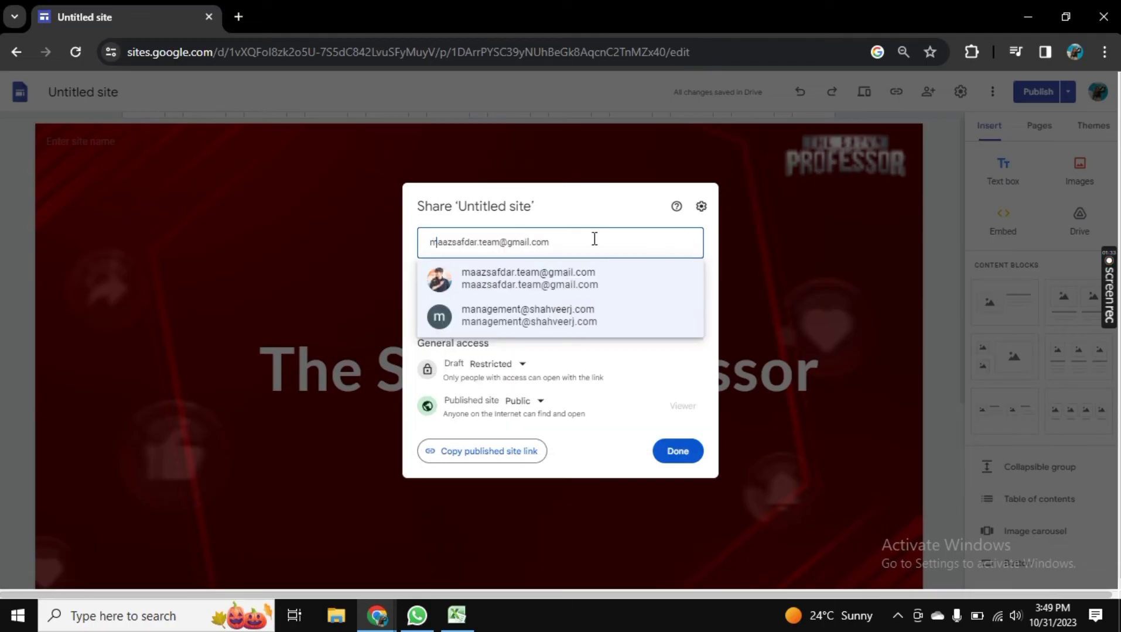
pyautogui.write('asc')
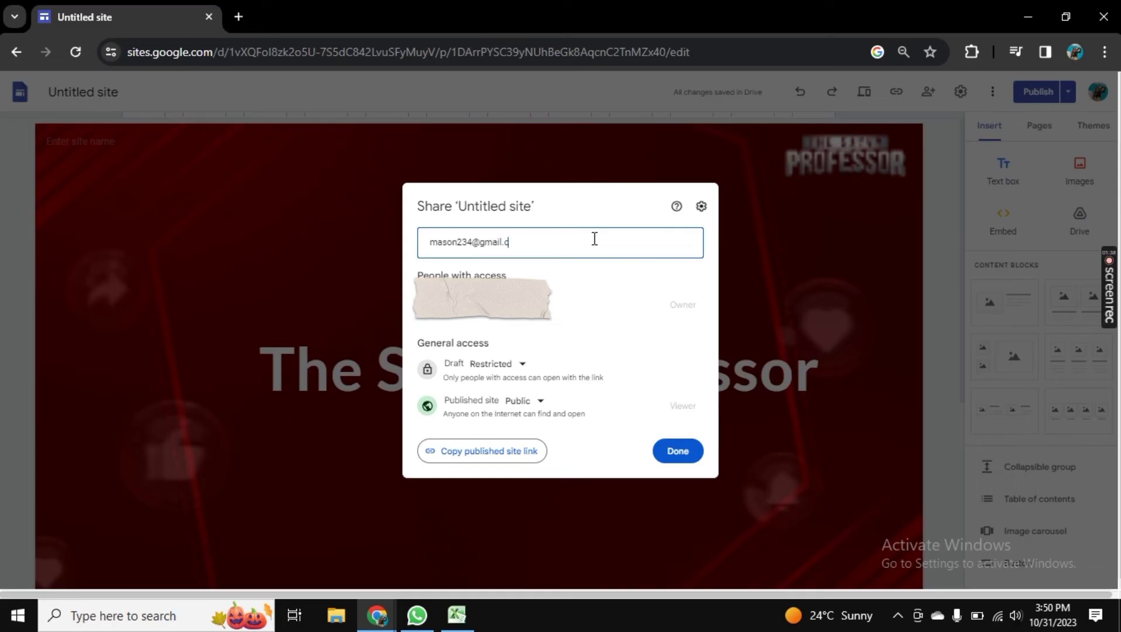
pyautogui.write('om')
pyautogui.press('Return')
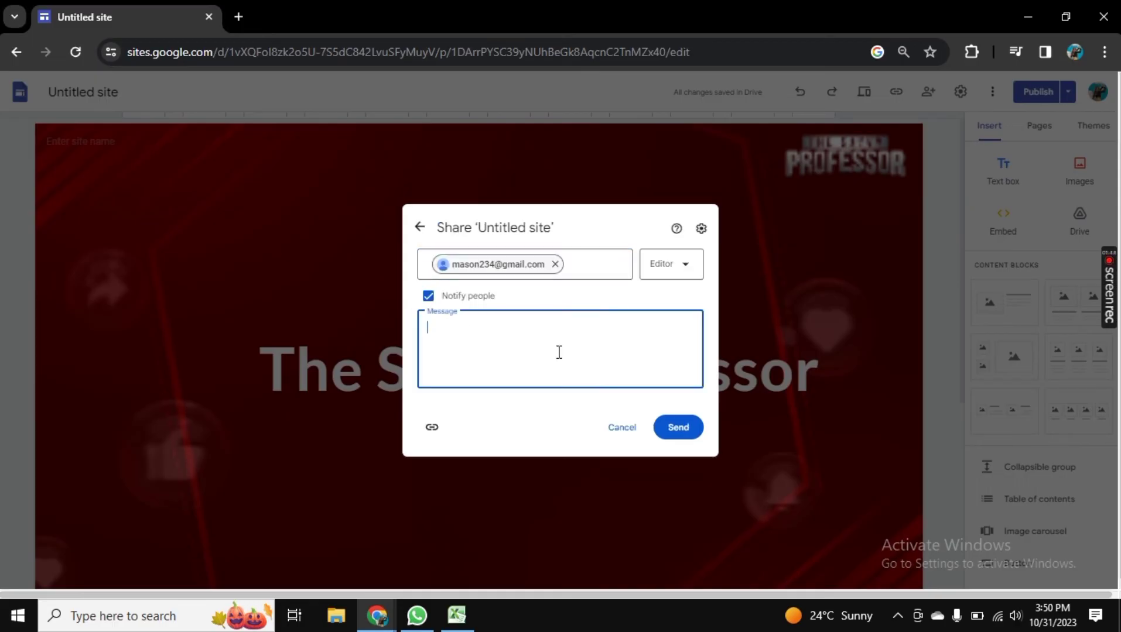
pyautogui.click(668, 276)
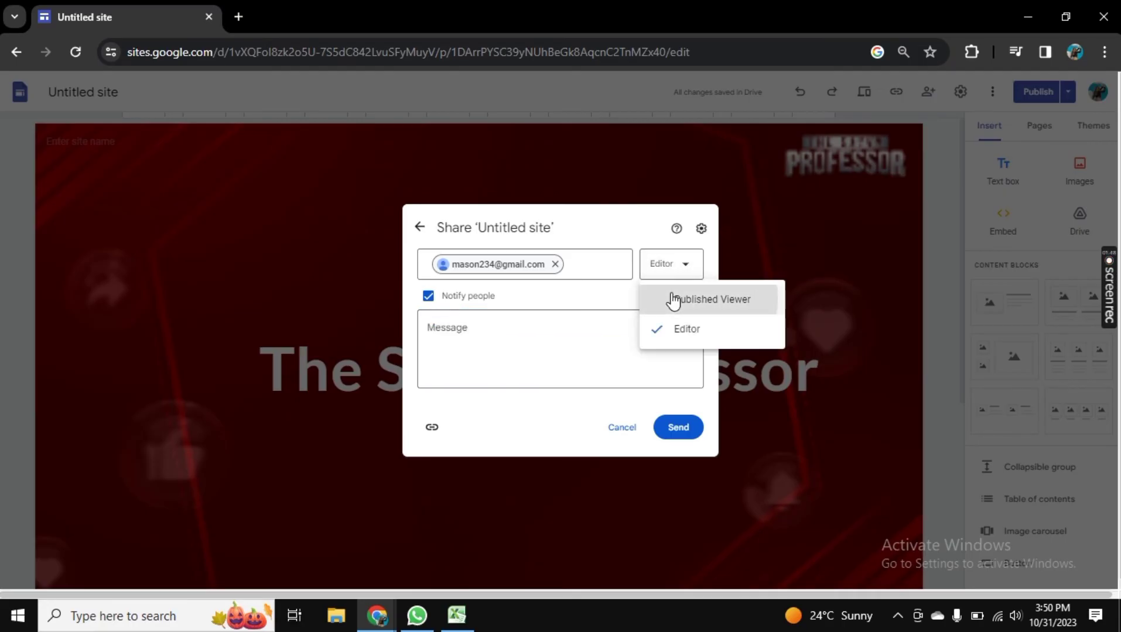
pyautogui.click(672, 299)
pyautogui.click(674, 264)
pyautogui.click(665, 317)
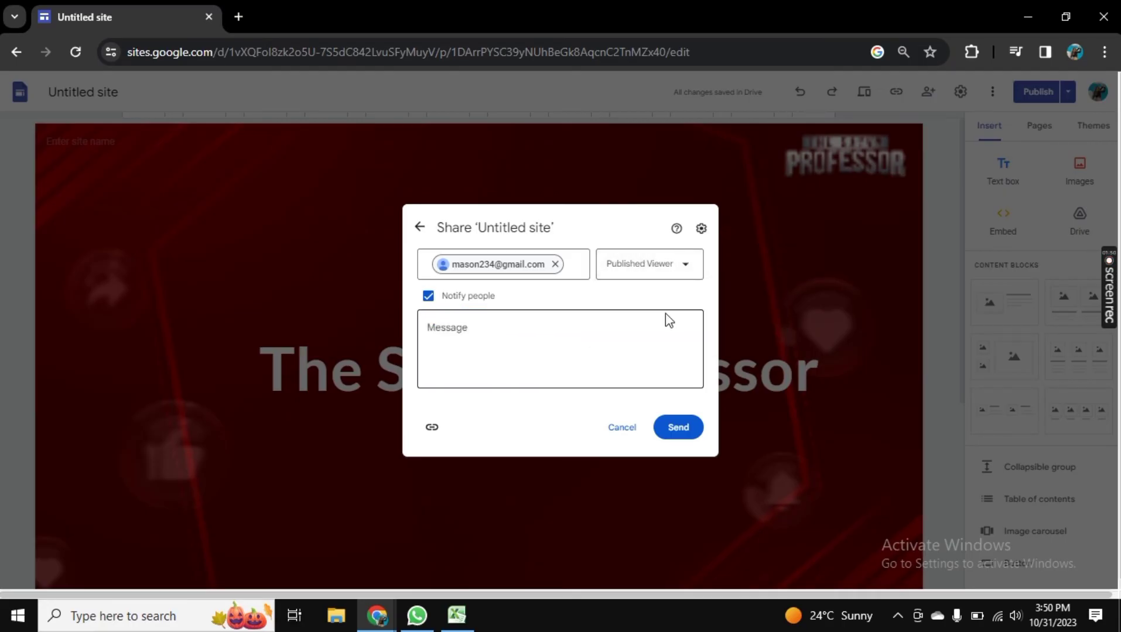
pyautogui.click(676, 265)
pyautogui.click(658, 324)
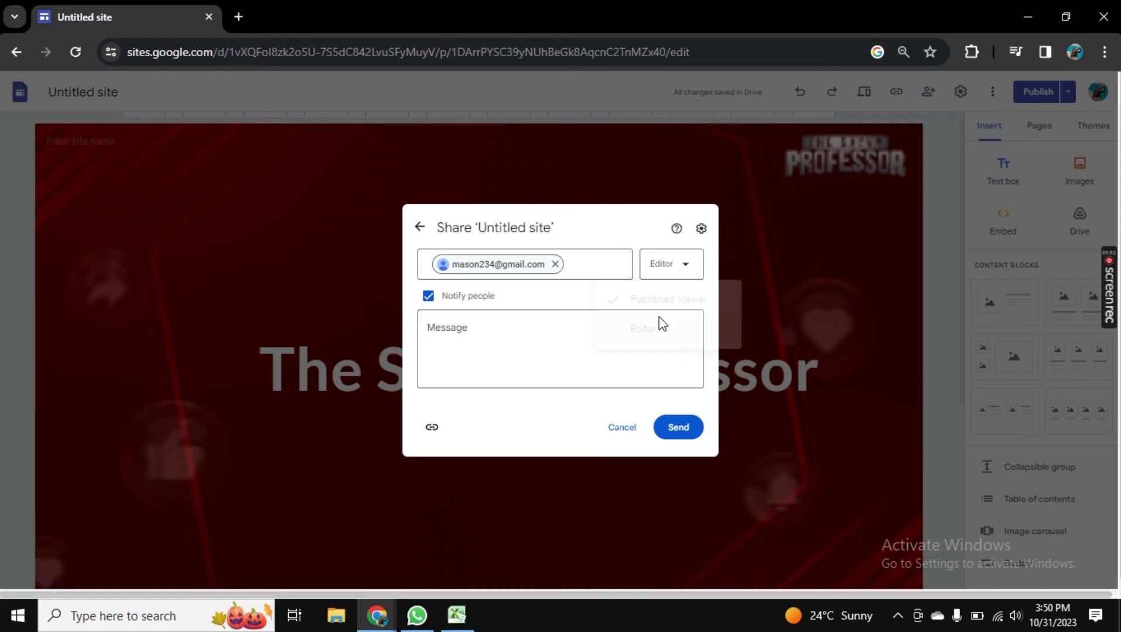
pyautogui.click(678, 283)
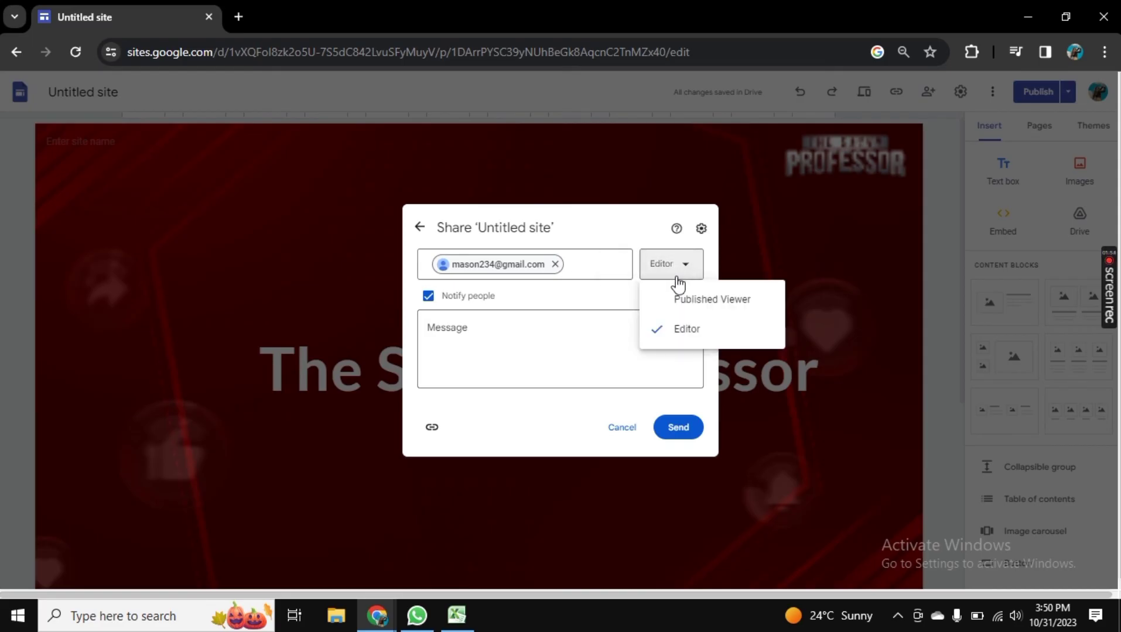
pyautogui.click(562, 335)
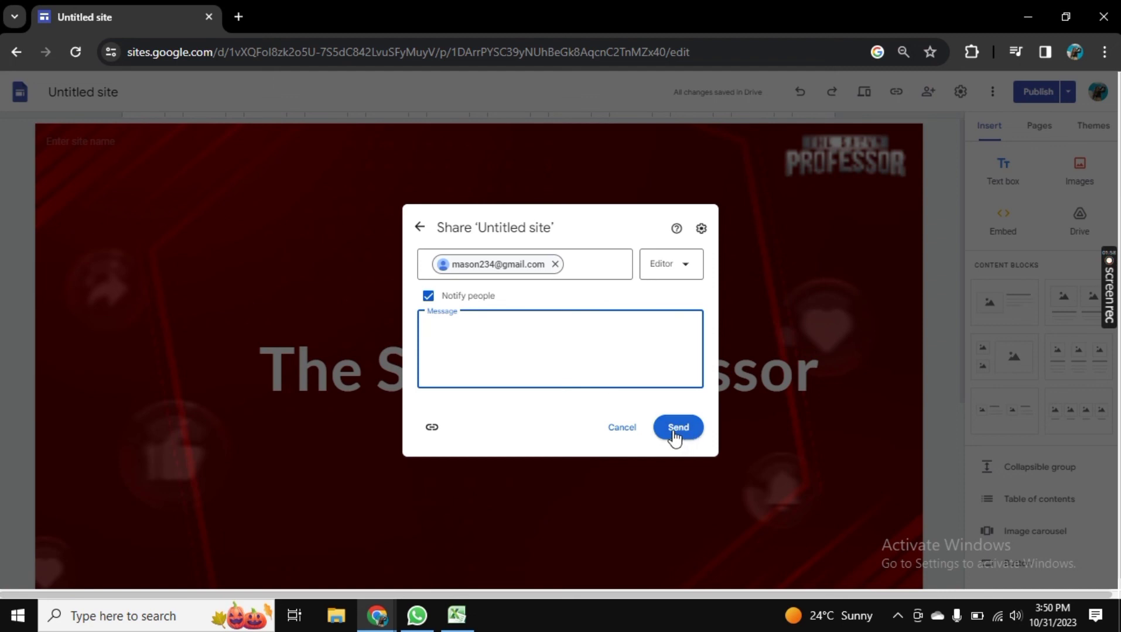
pyautogui.click(615, 440)
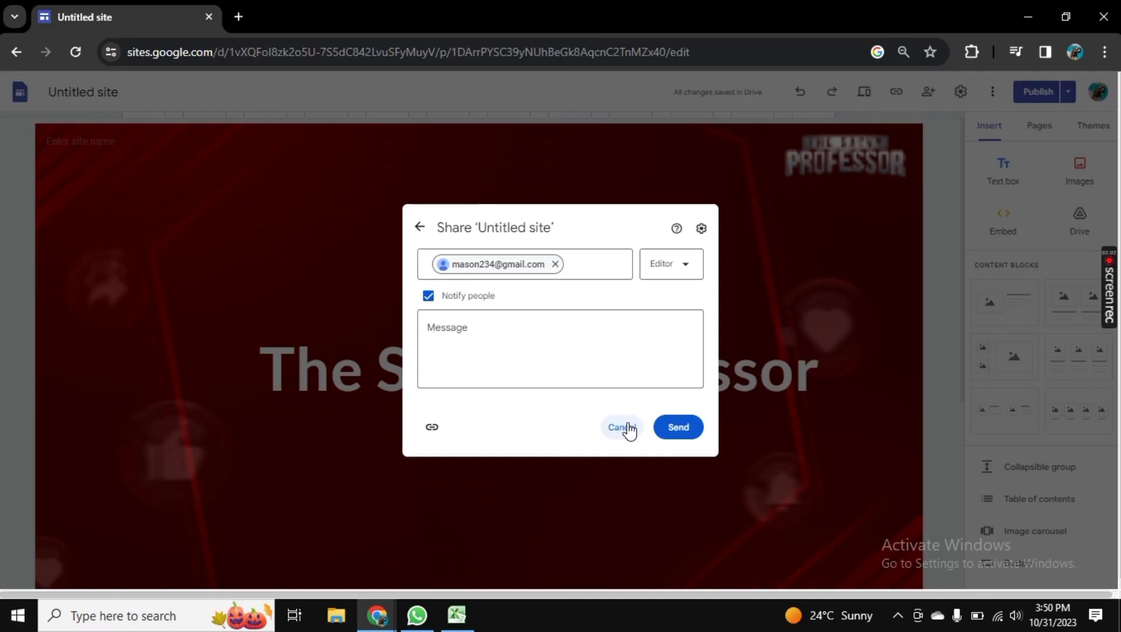